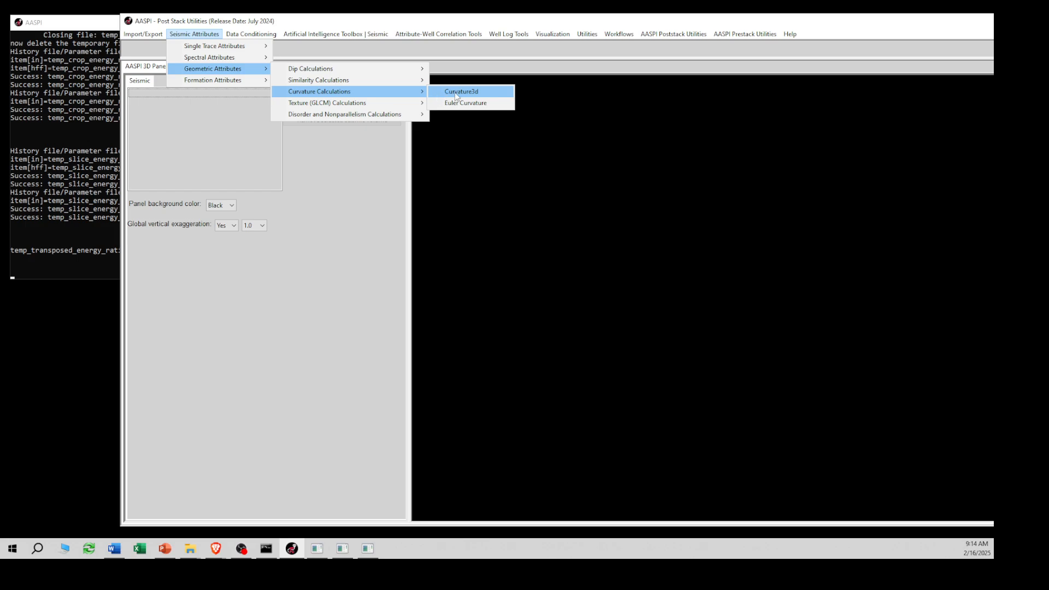
Start a Curvature3d calculation and load inline_dip__exercise1_0_broadband.H as the inline dip file.
{"action": "left_click", "coordinate": [462, 92]}
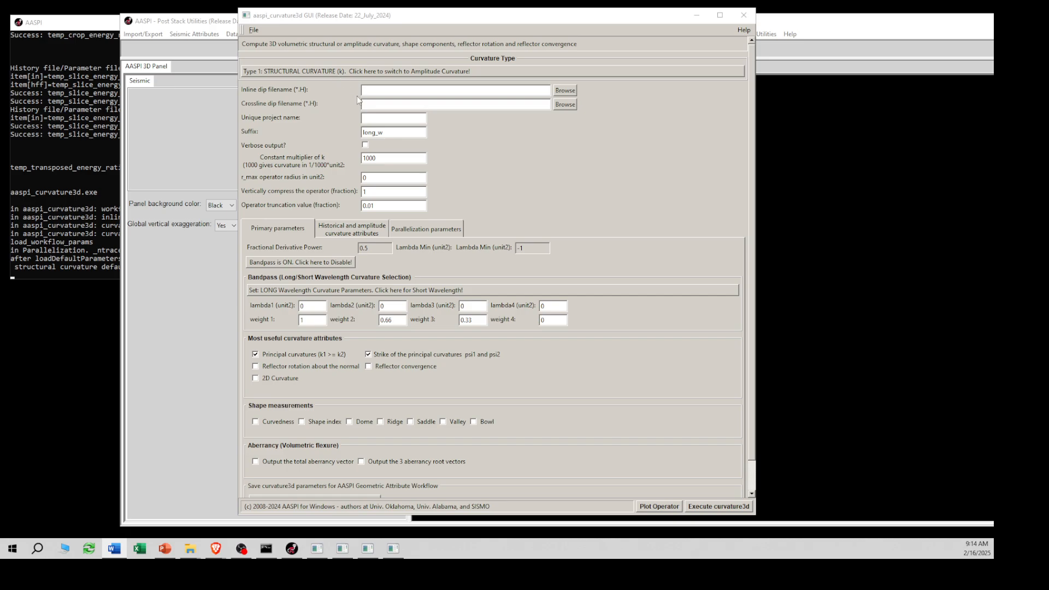
{"action": "left_click", "coordinate": [563, 91]}
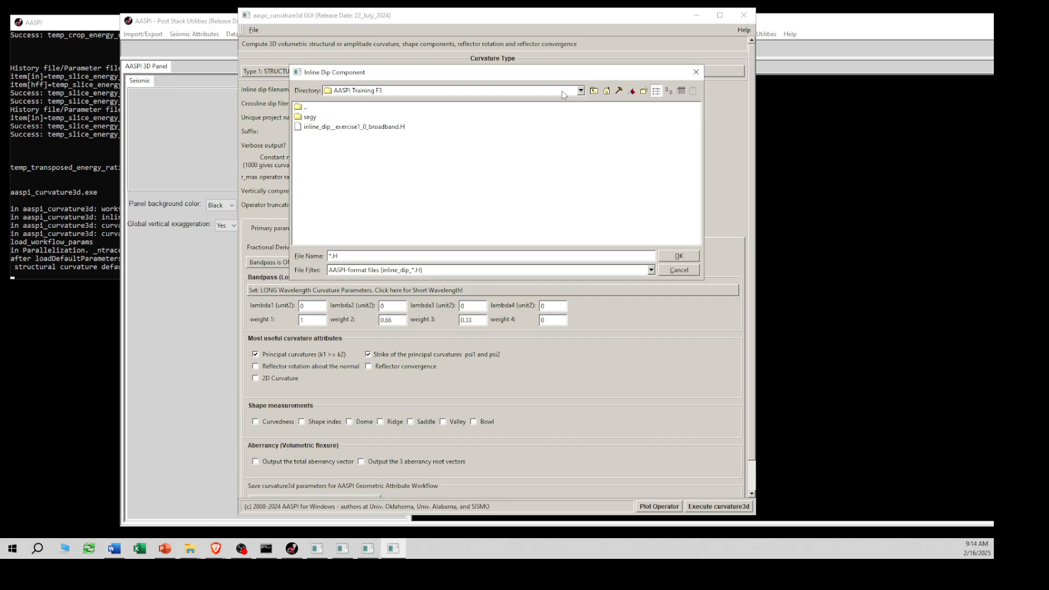
{"action": "left_click", "coordinate": [354, 128]}
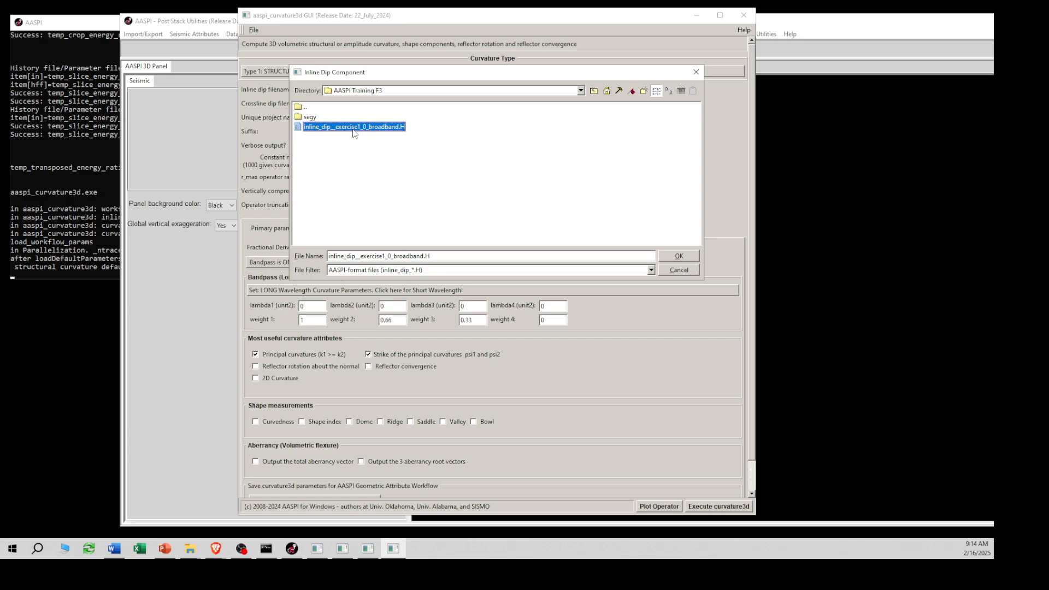
{"action": "left_click", "coordinate": [679, 258]}
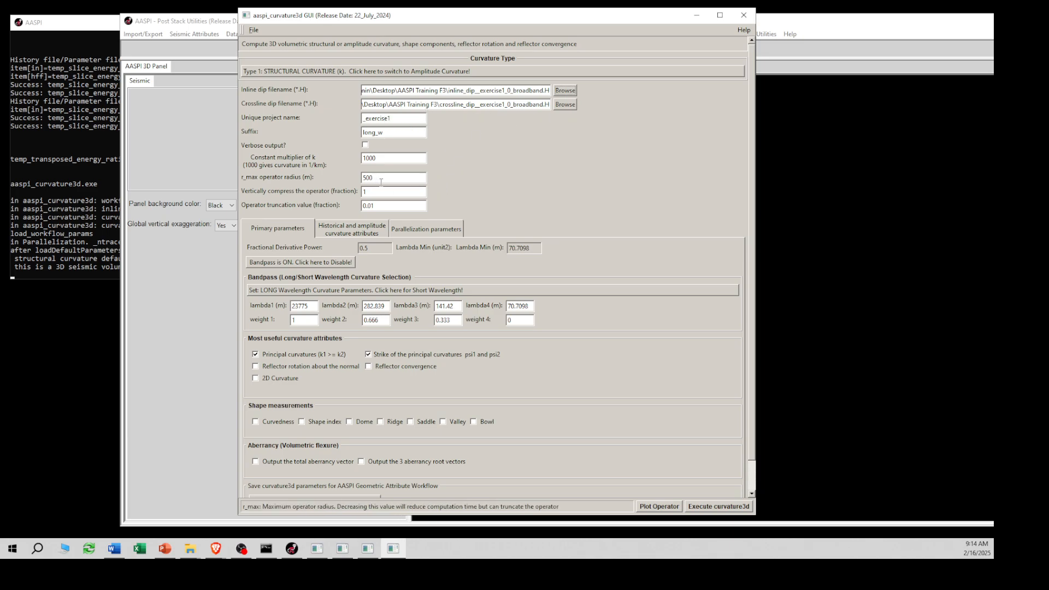
Switch the curvature type to amplitude and back to structural, and reload inline_dip__exercise1_0_broadband.H as the inline dip file.
{"action": "left_click", "coordinate": [282, 74]}
{"action": "left_click", "coordinate": [282, 73]}
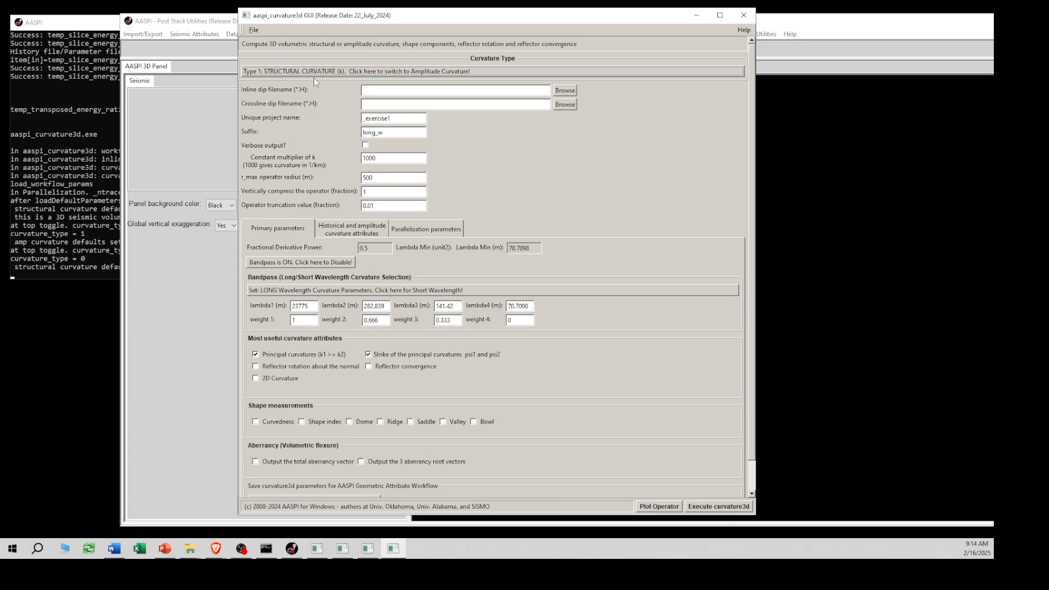
{"action": "left_click", "coordinate": [560, 92]}
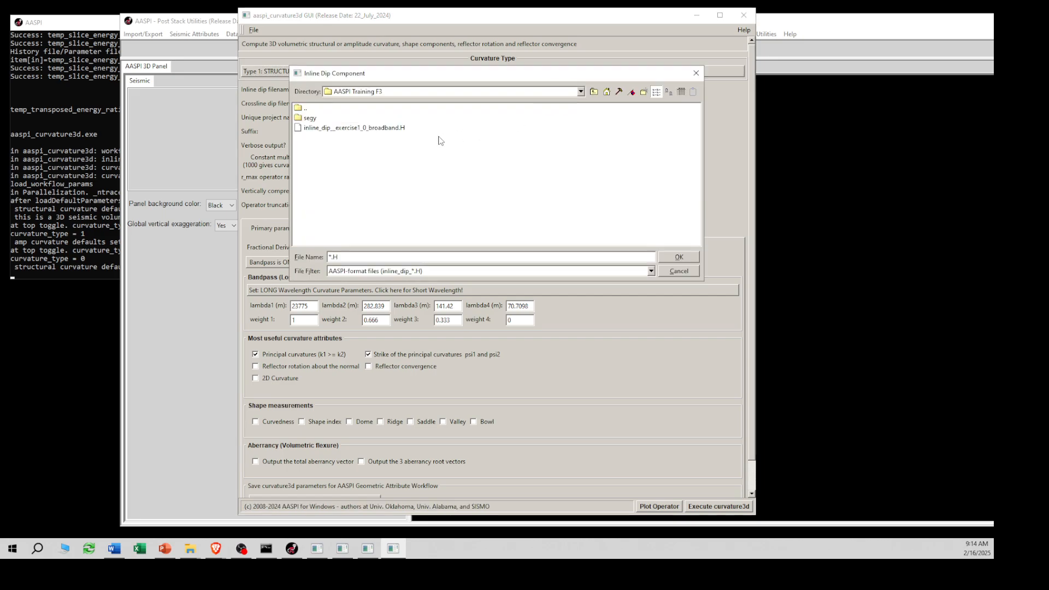
{"action": "left_click", "coordinate": [359, 130]}
{"action": "left_click", "coordinate": [676, 258]}
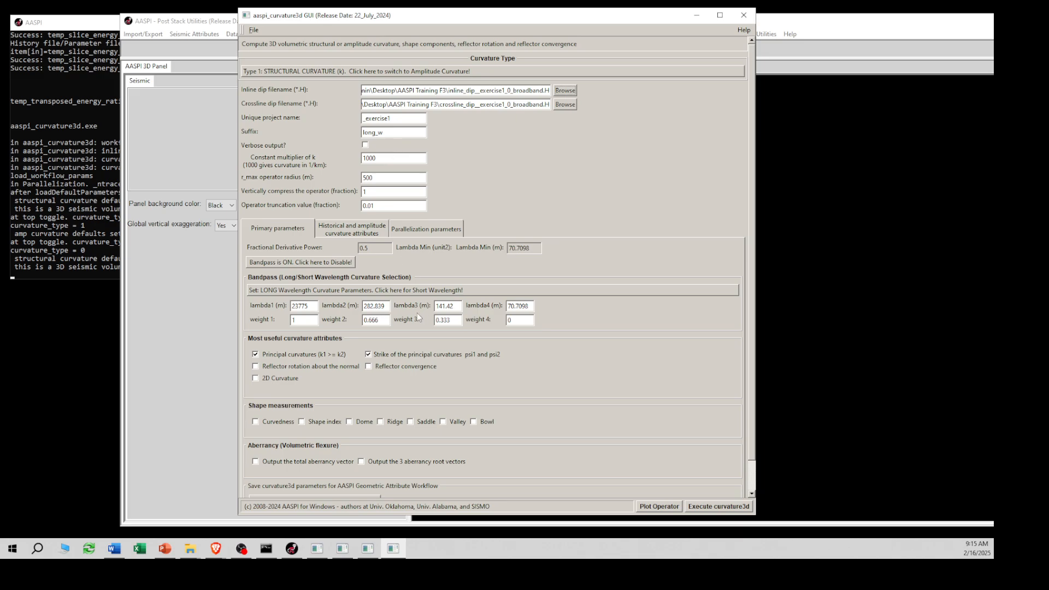
Switch the bandpass to the short wavelength curvature parameters and back to the long wavelength set.
{"action": "scroll", "coordinate": [334, 295], "scroll_direction": "down", "scroll_amount": 1}
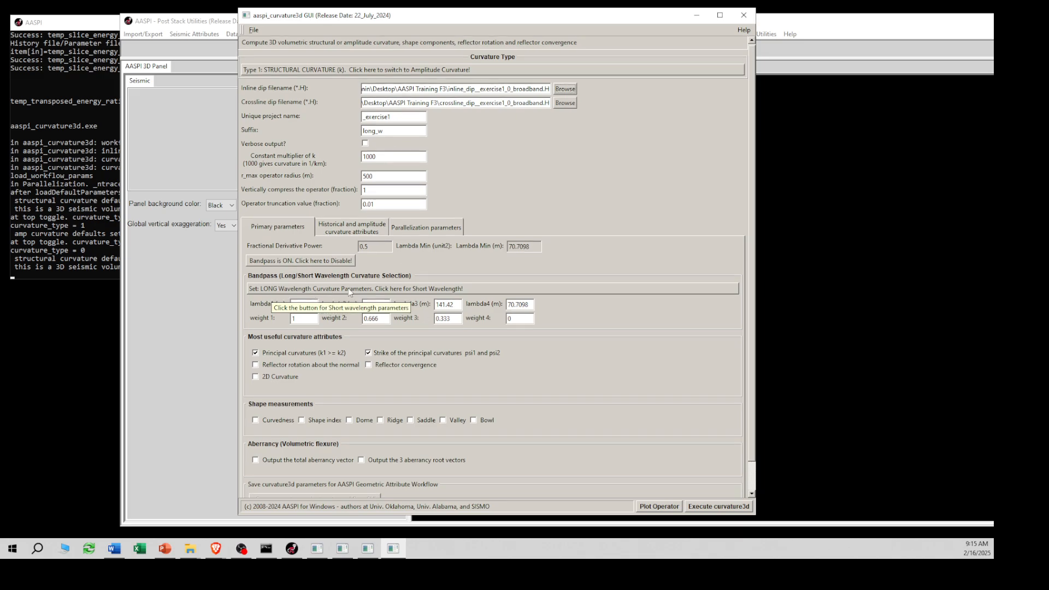
{"action": "left_click", "coordinate": [326, 290]}
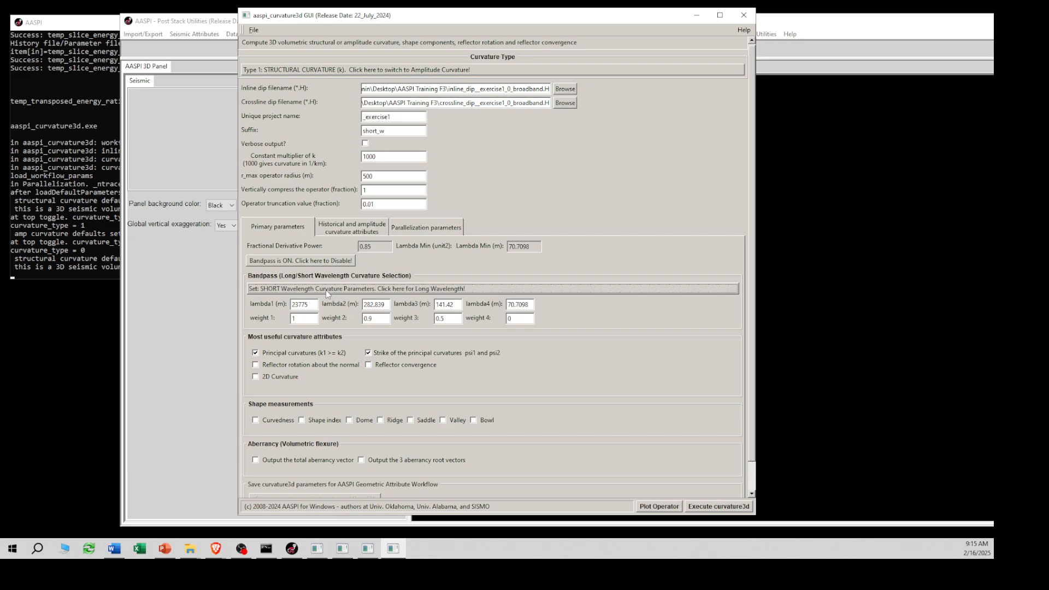
{"action": "left_click", "coordinate": [325, 290]}
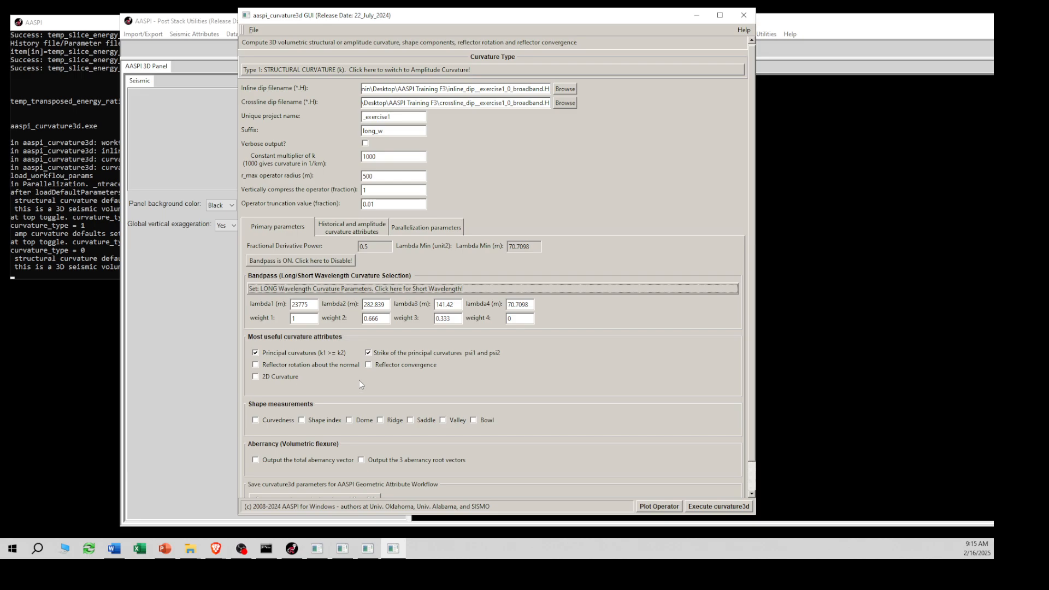
Enable reflector convergence, curvedness, shape index and the total aberrancy vector as additional outputs.
{"action": "left_click", "coordinate": [368, 366]}
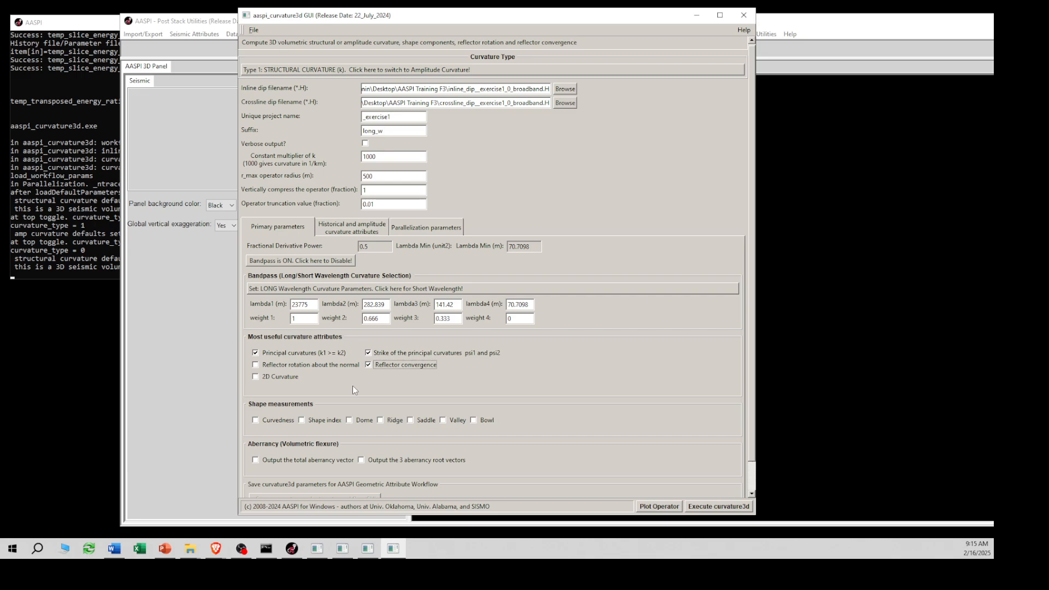
{"action": "left_click", "coordinate": [256, 420]}
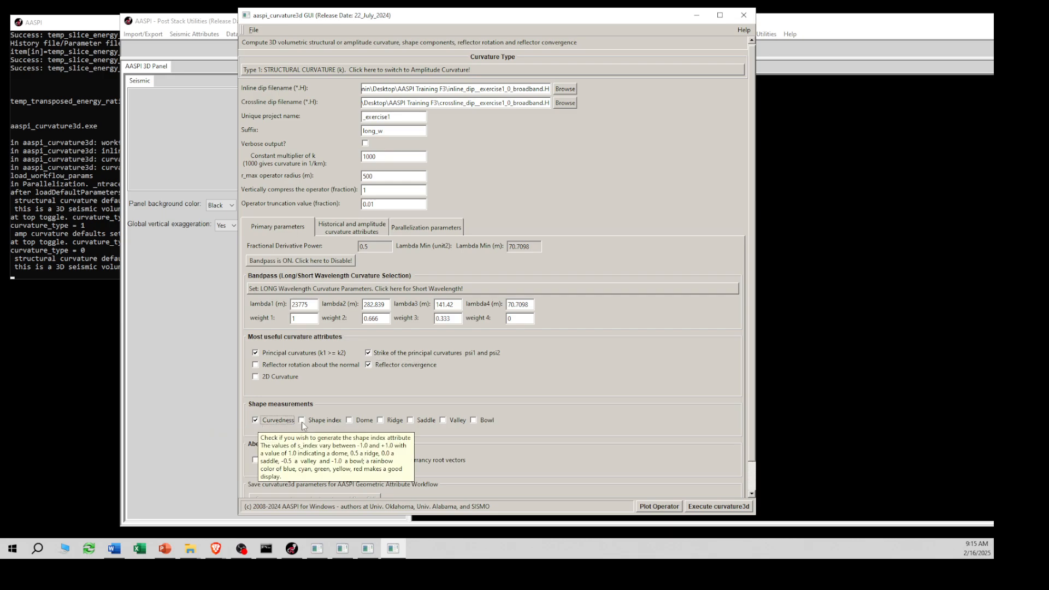
{"action": "left_click", "coordinate": [302, 424]}
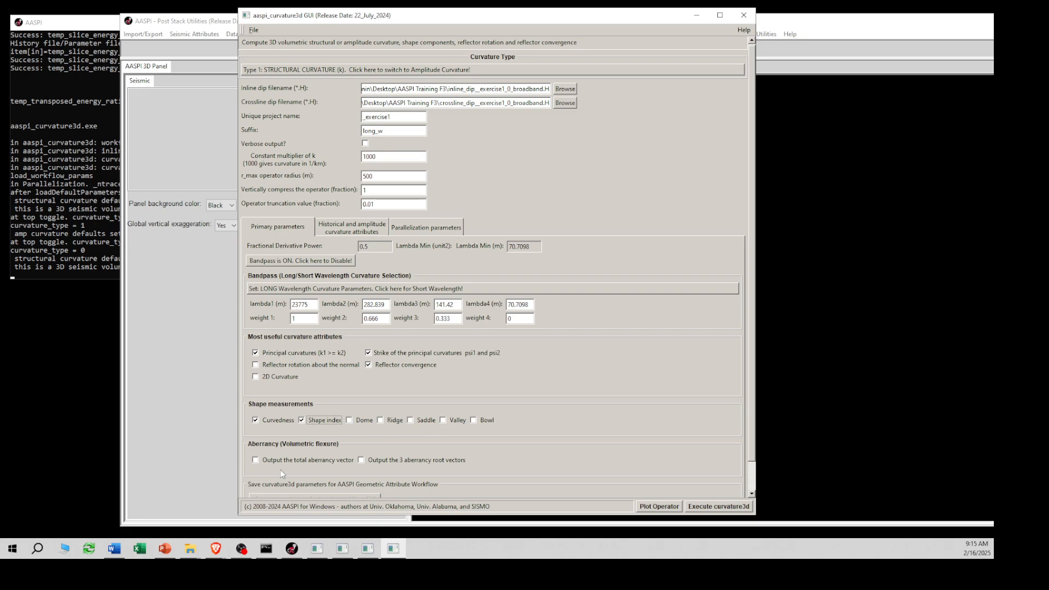
{"action": "scroll", "coordinate": [272, 465], "scroll_direction": "down", "scroll_amount": 1}
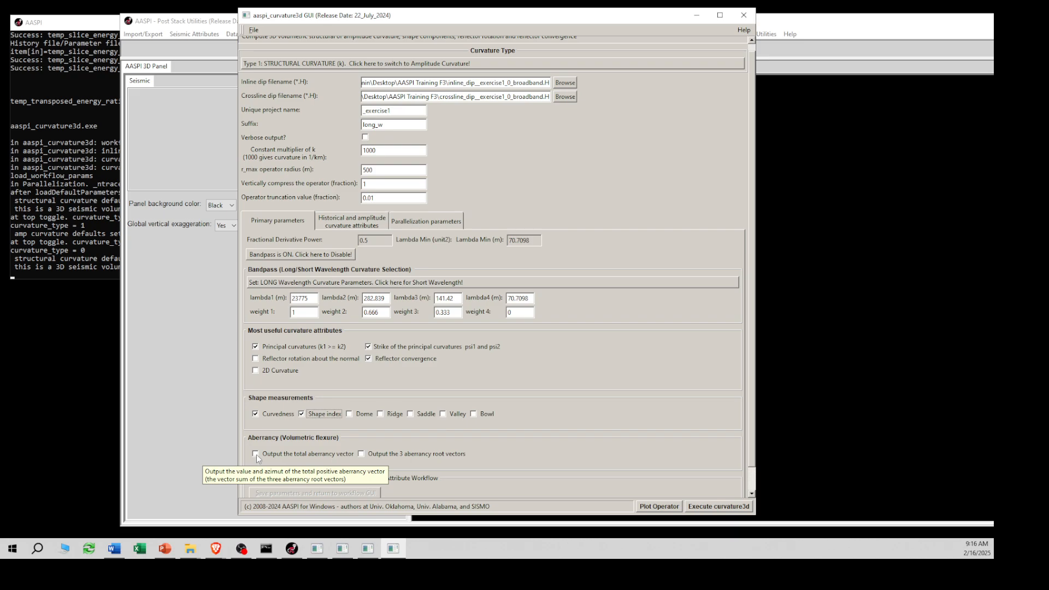
{"action": "left_click", "coordinate": [256, 455]}
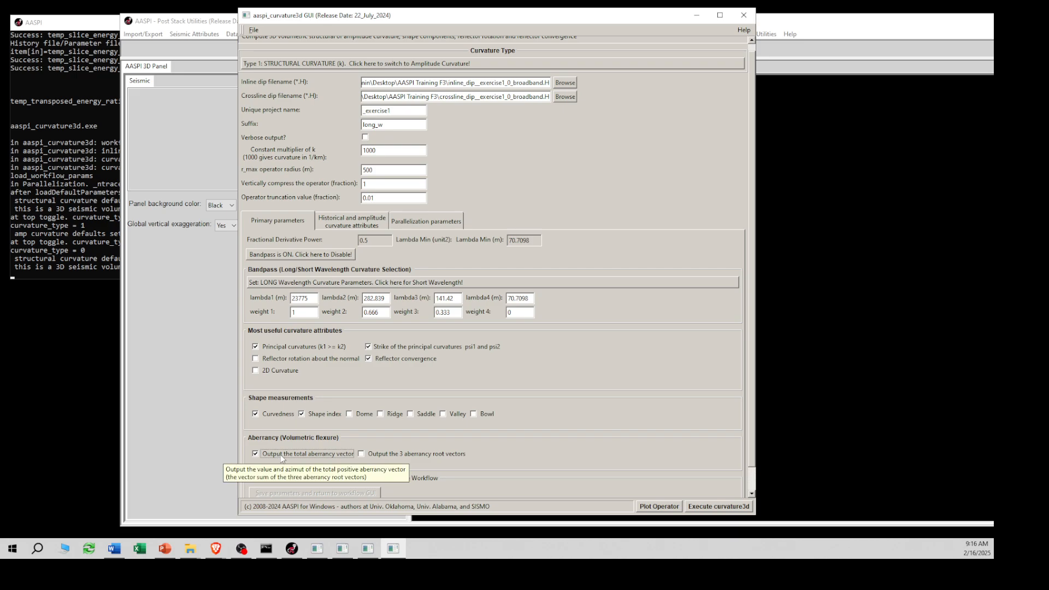
{"action": "scroll", "coordinate": [603, 449], "scroll_direction": "down", "scroll_amount": 1}
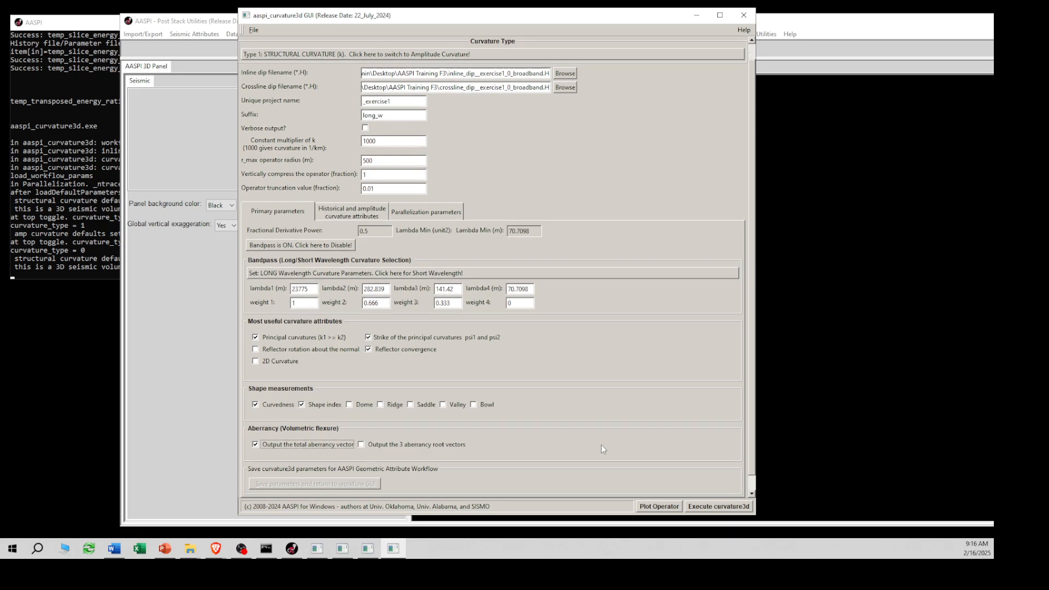
Review the historical curvature attributes and the parallelization parameters, and execute curvature3d with 10 processors per node.
{"action": "left_click", "coordinate": [344, 208]}
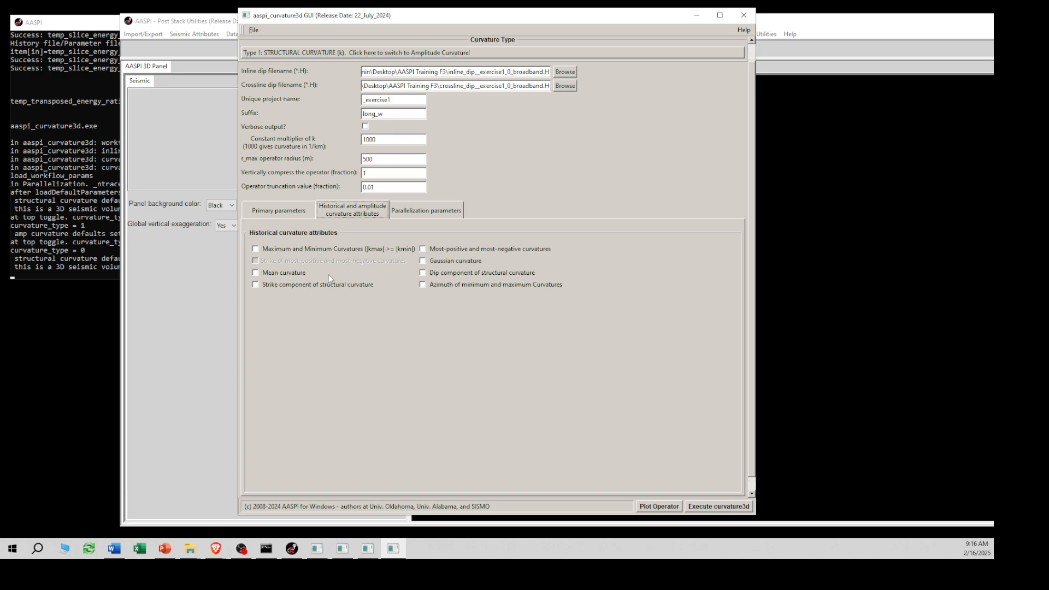
{"action": "left_click", "coordinate": [415, 211]}
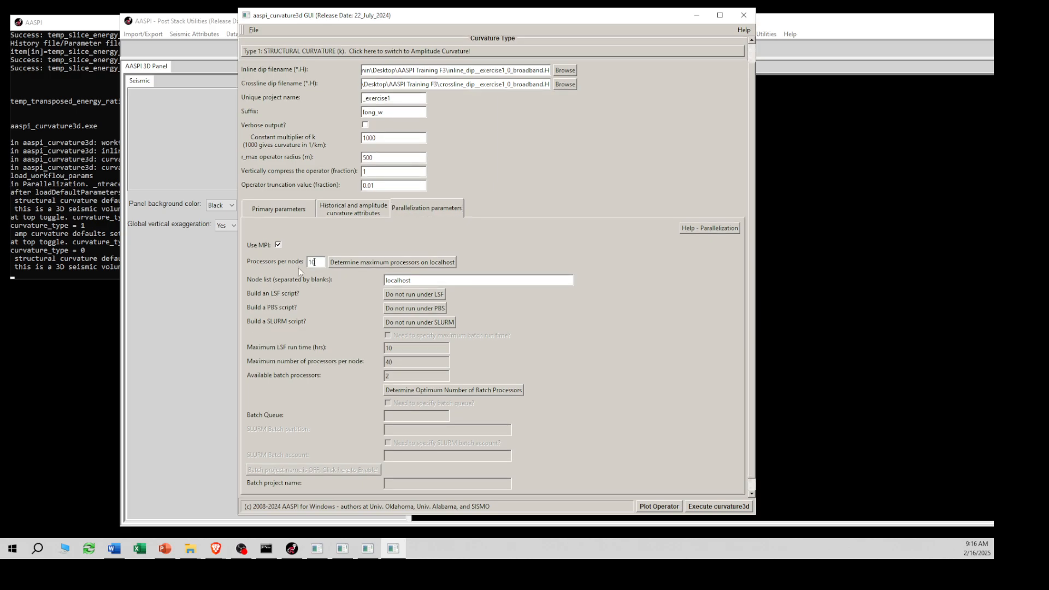
{"action": "left_click", "coordinate": [277, 210]}
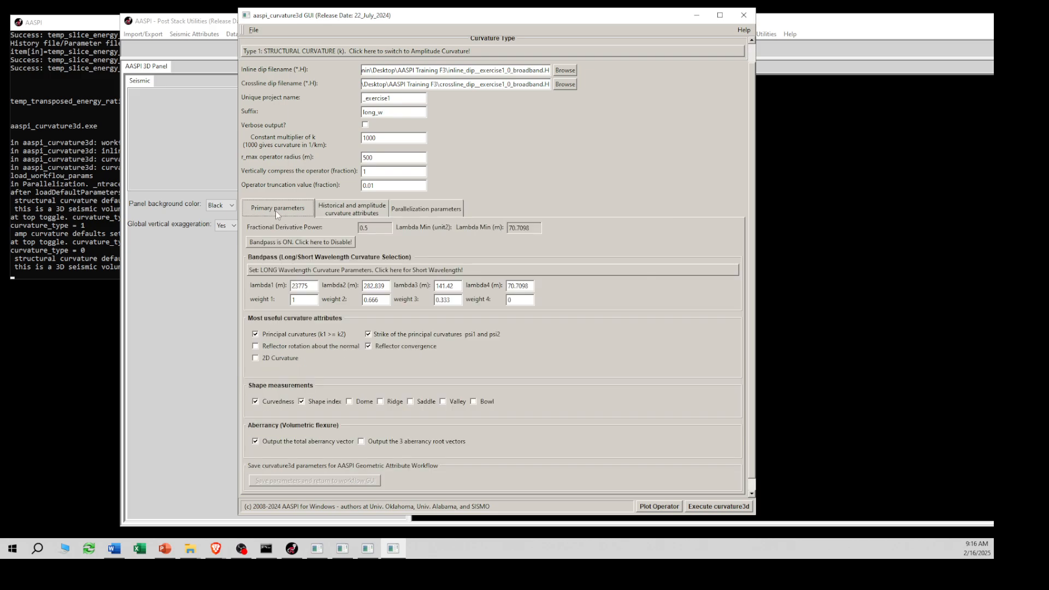
{"action": "left_click", "coordinate": [715, 507]}
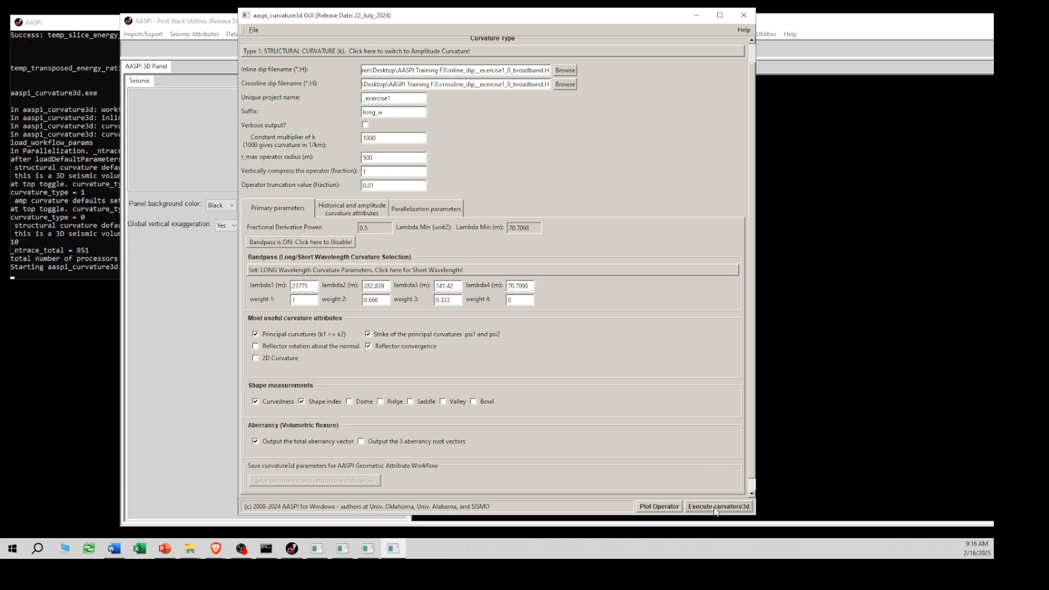
Bring the console output forward, and close the completion status and curvature3d windows once the run finishes.
{"action": "left_click", "coordinate": [76, 26]}
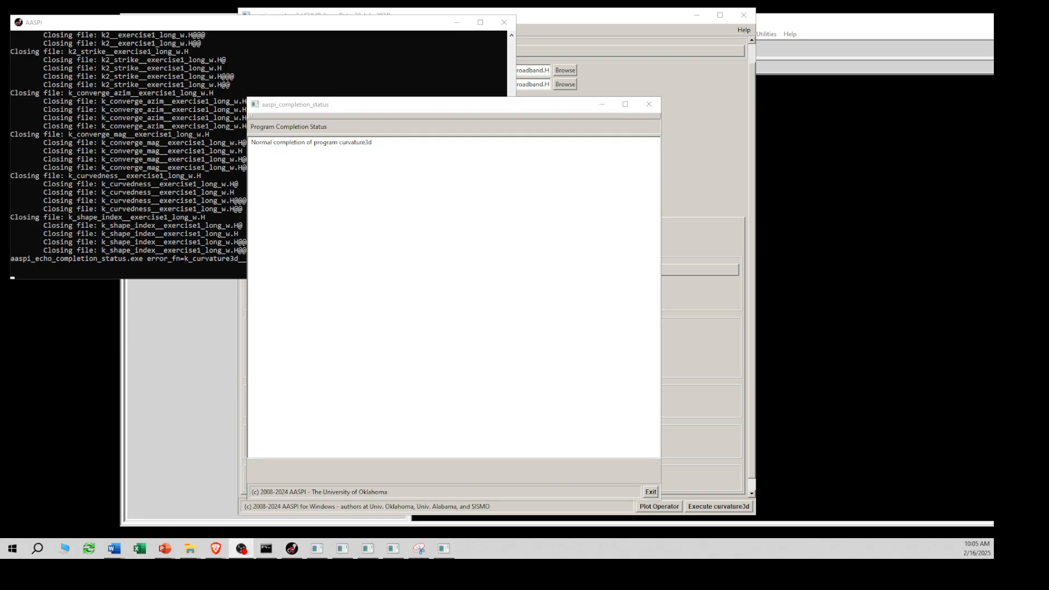
{"action": "left_click", "coordinate": [651, 493]}
{"action": "left_click", "coordinate": [711, 41]}
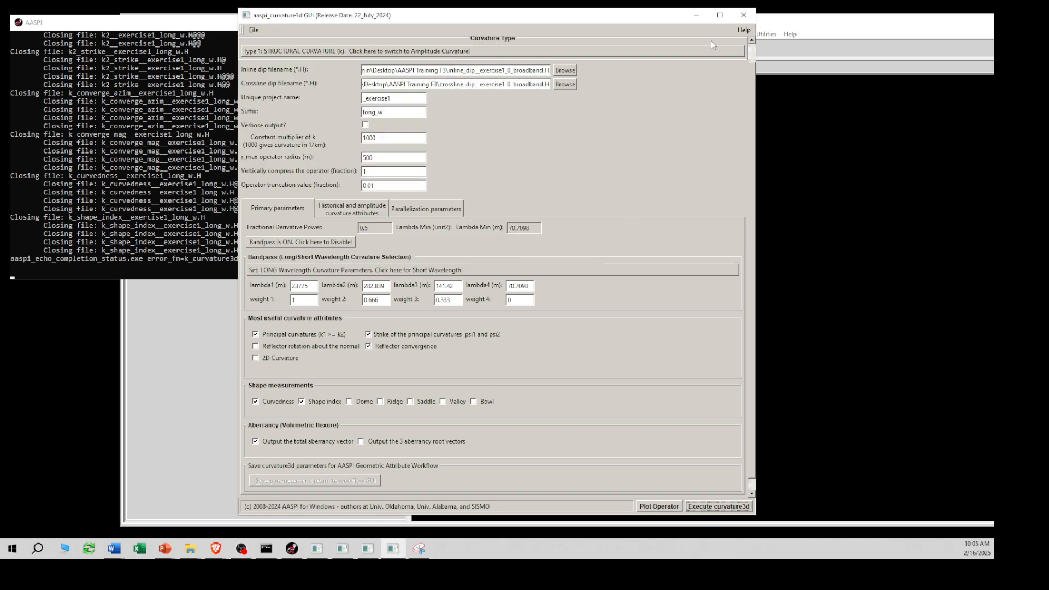
{"action": "left_click", "coordinate": [744, 16]}
{"action": "left_click", "coordinate": [572, 26]}
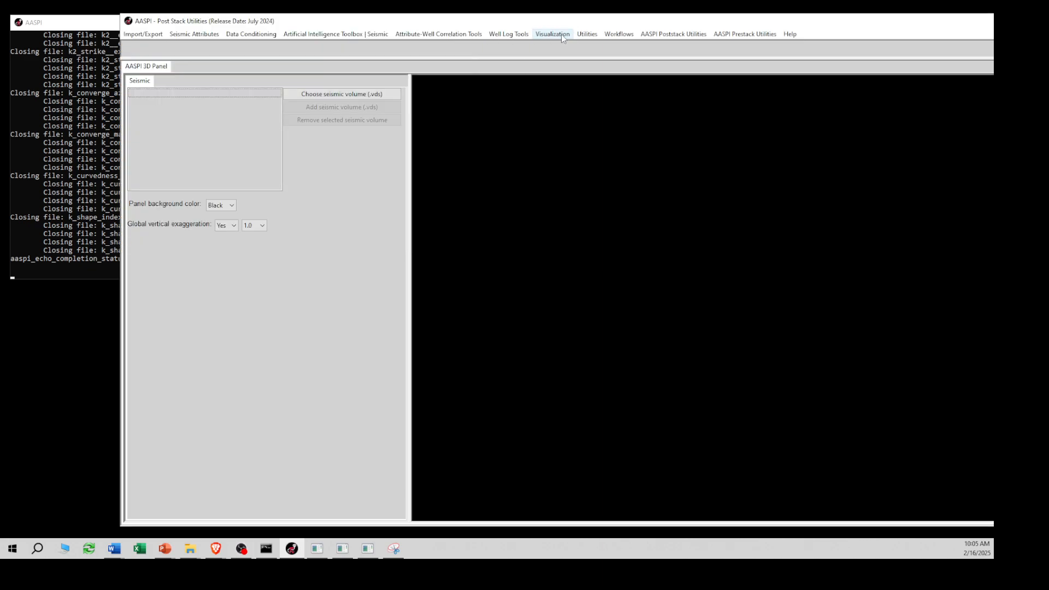
Start a seismic 2D plot and load k1__exercise1_long_w.H from the AASPI Training F3 folder as its input.
{"action": "left_click", "coordinate": [569, 34]}
{"action": "mouse_move", "coordinate": [579, 46]}
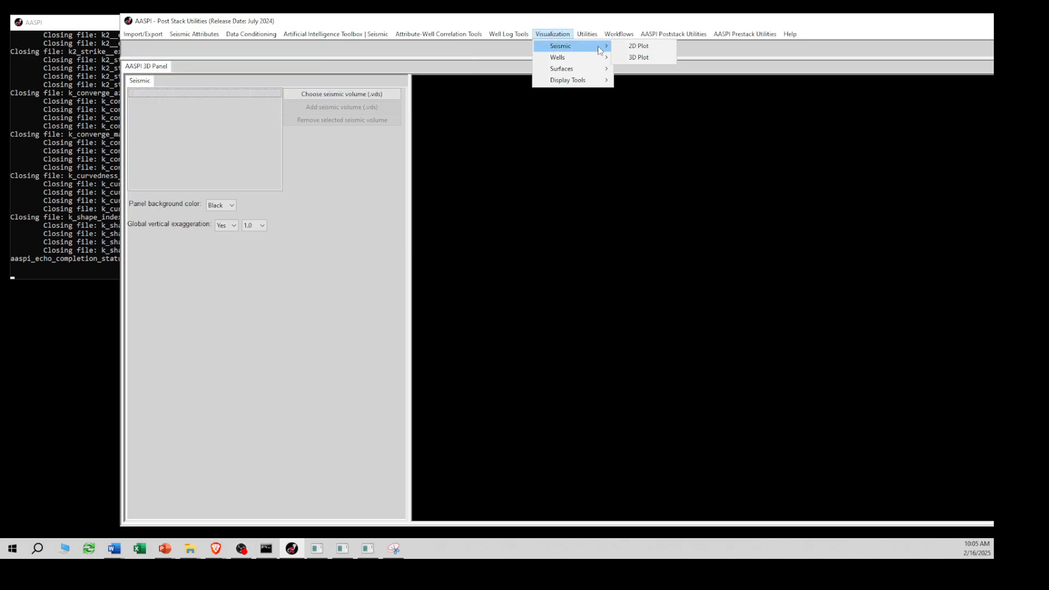
{"action": "left_click", "coordinate": [635, 49]}
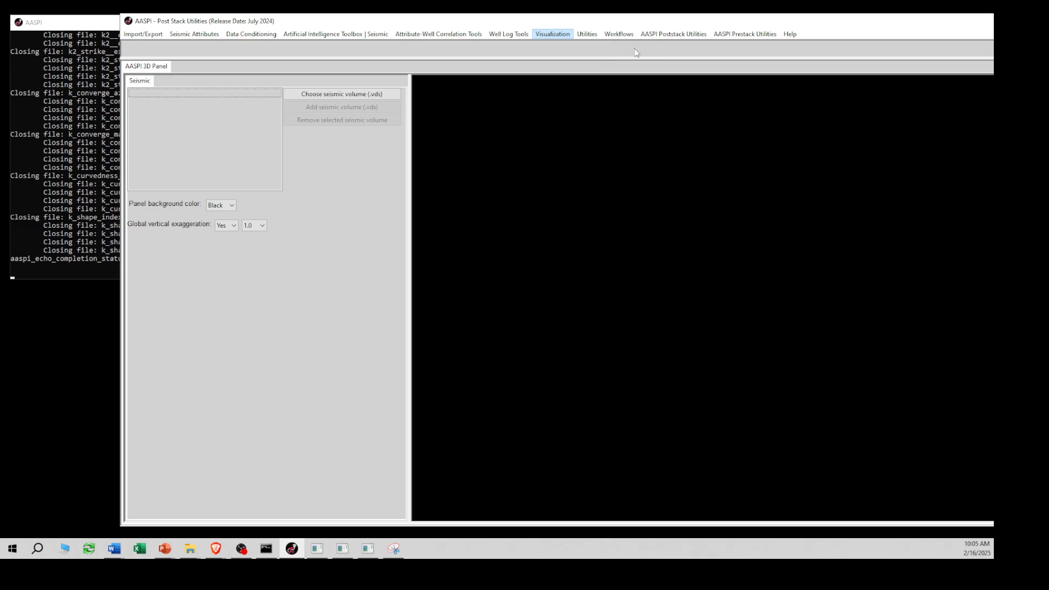
{"action": "left_click", "coordinate": [565, 119]}
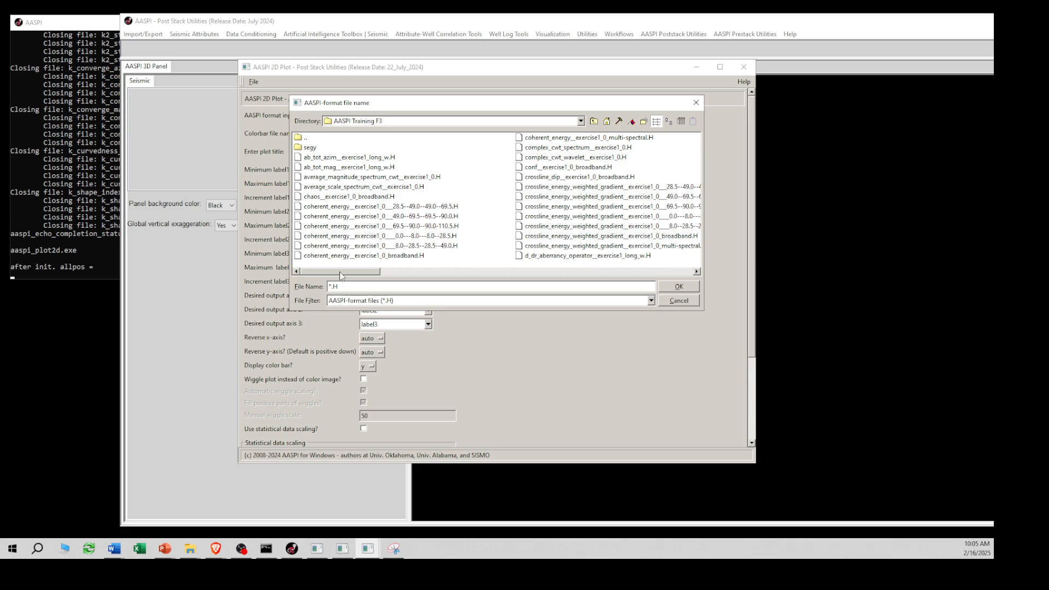
{"action": "left_click_drag", "start_coordinate": [340, 273], "coordinate": [539, 280]}
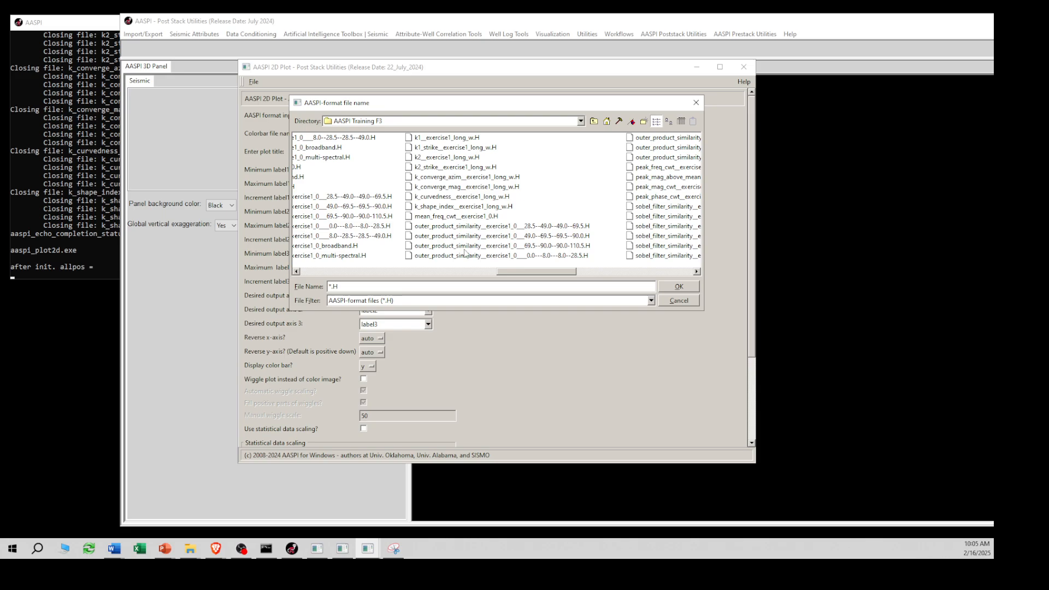
{"action": "left_click_drag", "start_coordinate": [516, 272], "coordinate": [500, 276]}
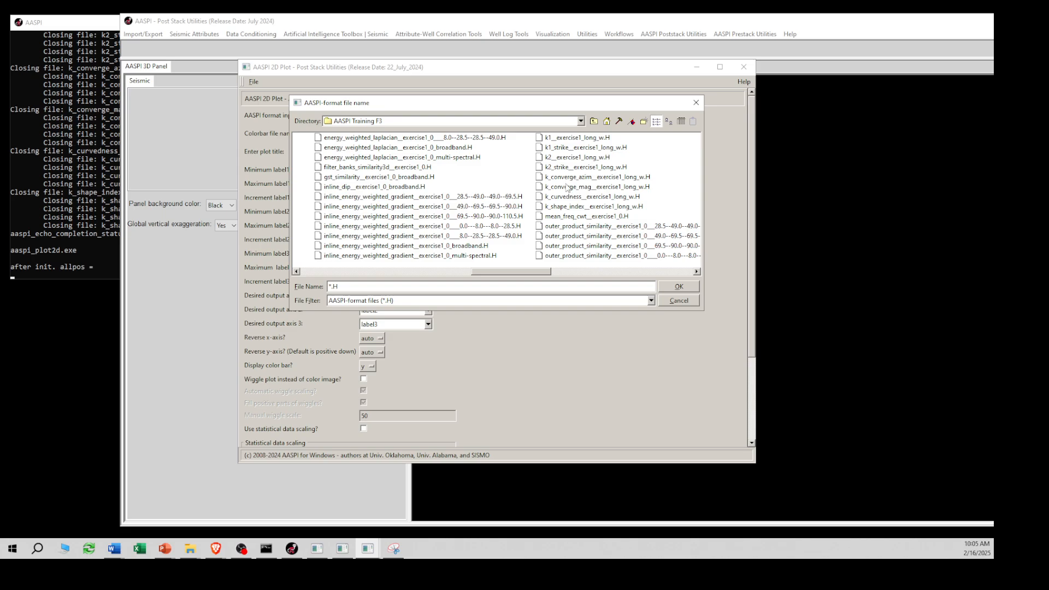
{"action": "left_click", "coordinate": [558, 139]}
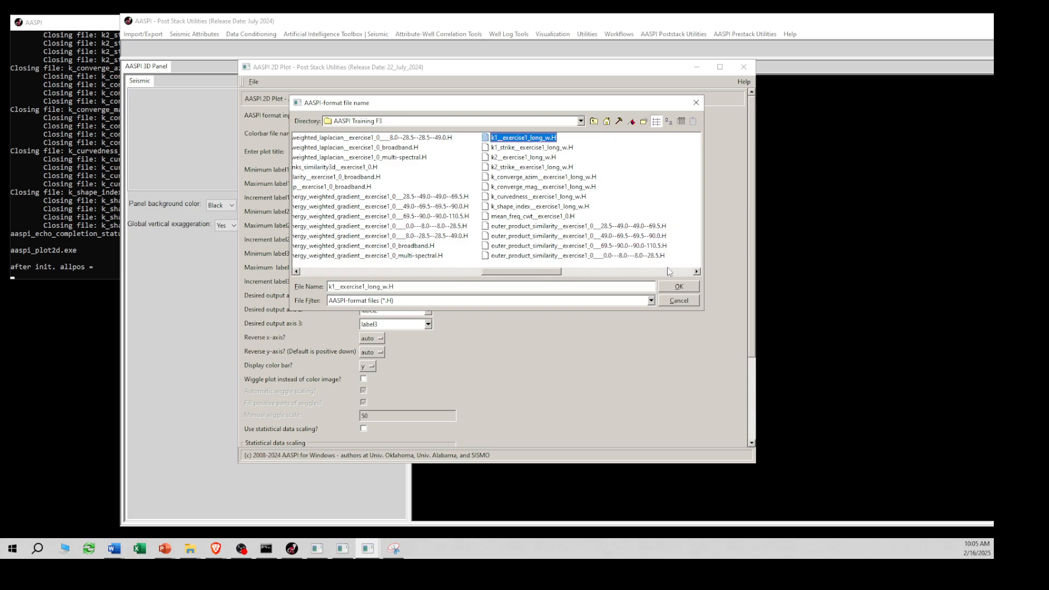
{"action": "left_click", "coordinate": [677, 287]}
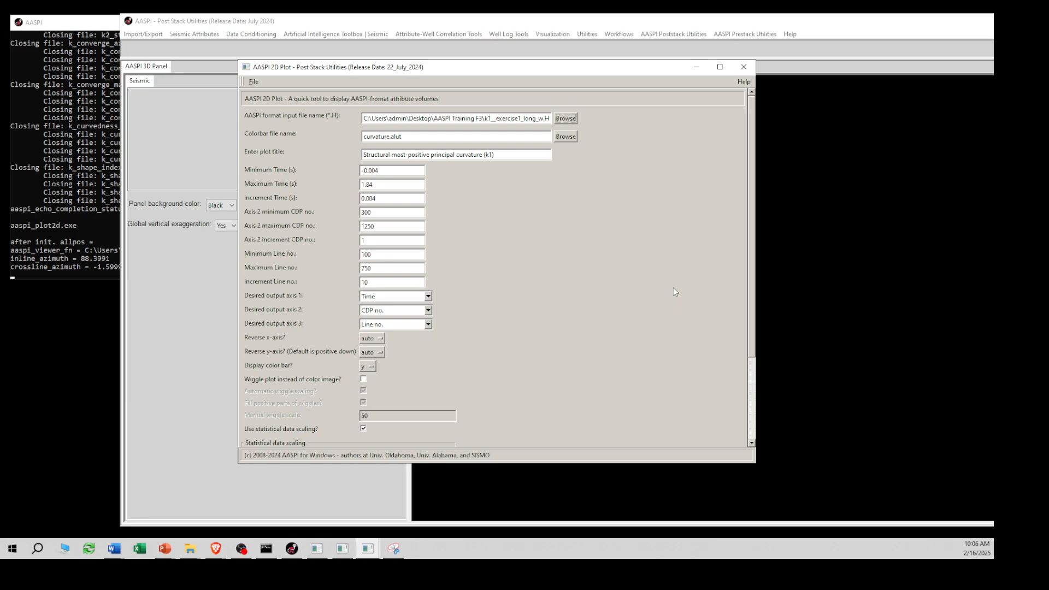
Set the plot's minimum time to 1.7 s and its desired output axis 1 to CDP no.
{"action": "left_click_drag", "start_coordinate": [397, 172], "coordinate": [322, 178]}
{"action": "type", "text": "1.7"}
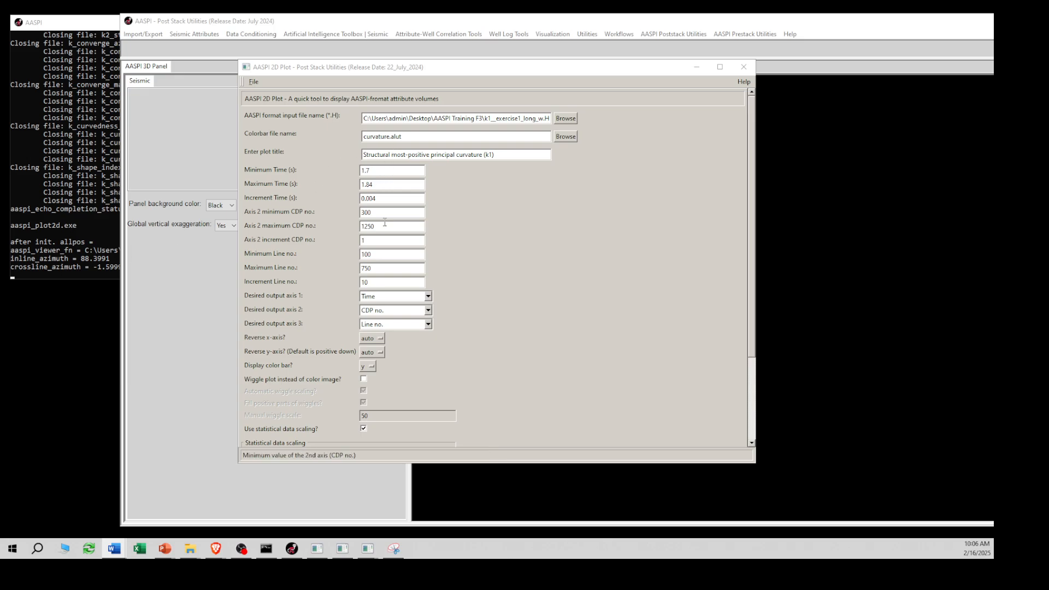
{"action": "left_click", "coordinate": [388, 296]}
{"action": "left_click", "coordinate": [383, 316]}
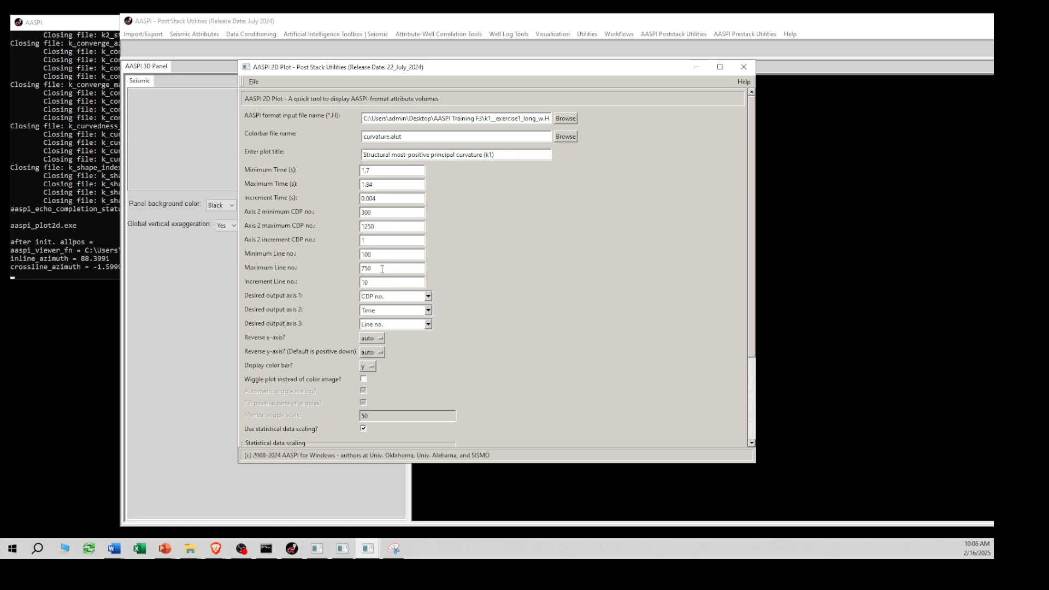
Set the line number increment to 1 and execute the 2D plot as time slices of CDP no. against Line no.
{"action": "left_click", "coordinate": [383, 283]}
{"action": "scroll", "coordinate": [356, 419], "scroll_direction": "down", "scroll_amount": 1}
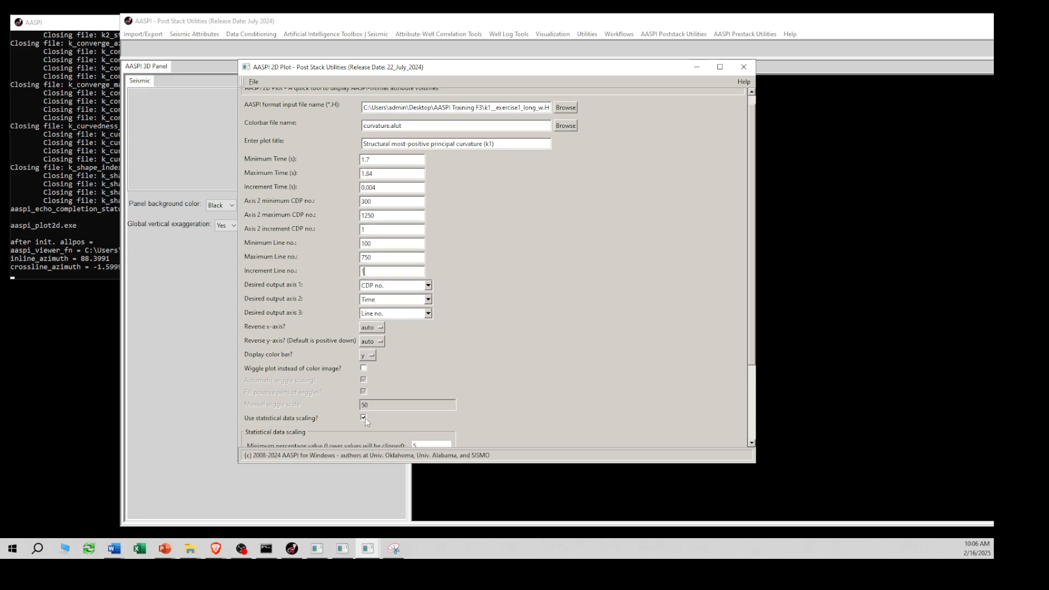
{"action": "scroll", "coordinate": [716, 334], "scroll_direction": "down", "scroll_amount": 8}
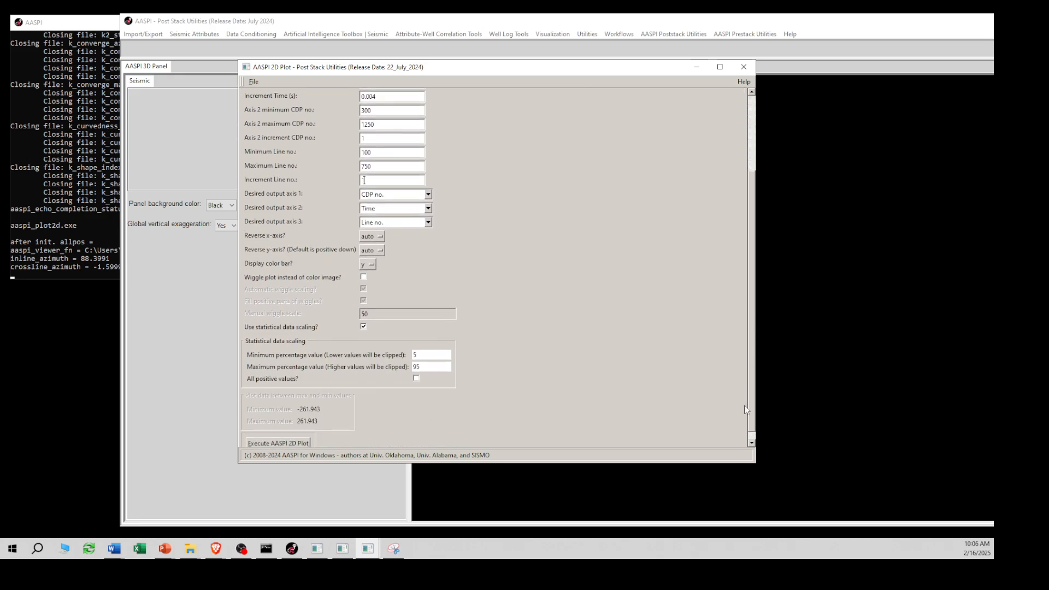
{"action": "left_click", "coordinate": [288, 435]}
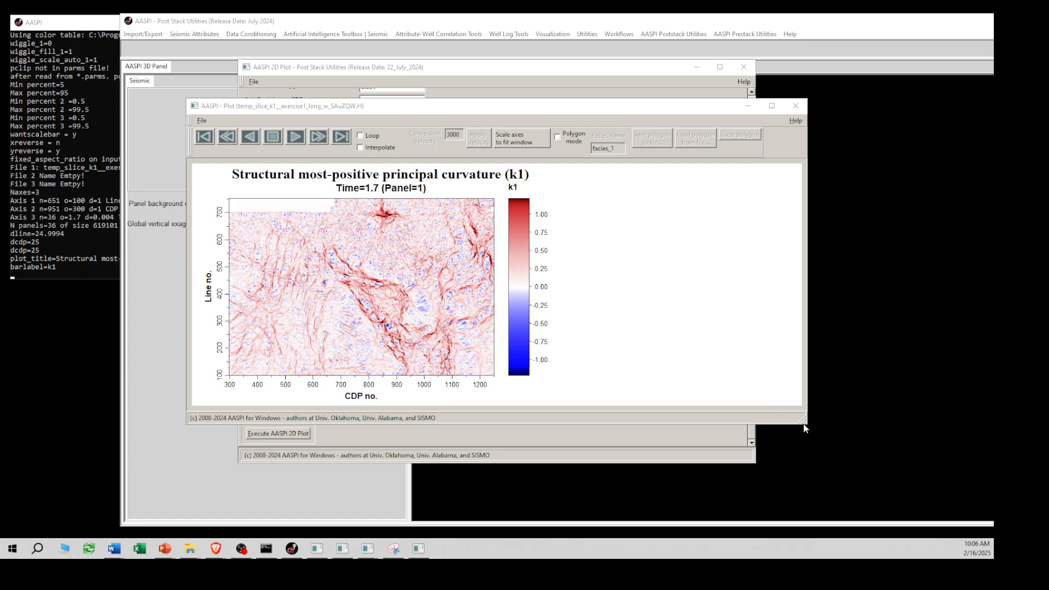
Narrow and reposition the k1 plot window, and bring the 2D plot settings window to the front.
{"action": "left_click_drag", "start_coordinate": [803, 428], "coordinate": [575, 475]}
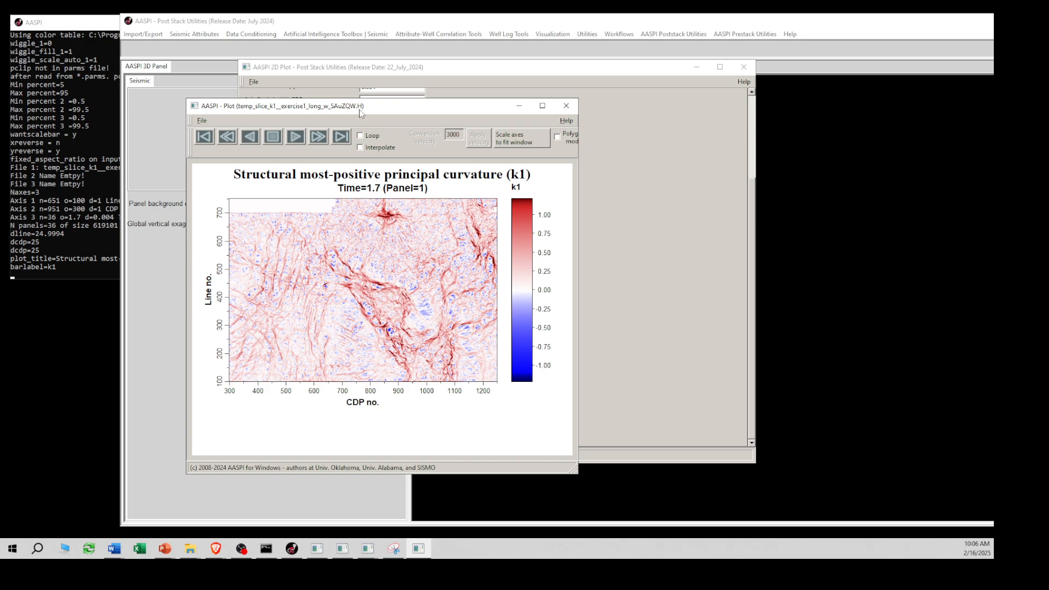
{"action": "left_click_drag", "start_coordinate": [360, 113], "coordinate": [213, 127]}
{"action": "left_click", "coordinate": [553, 116]}
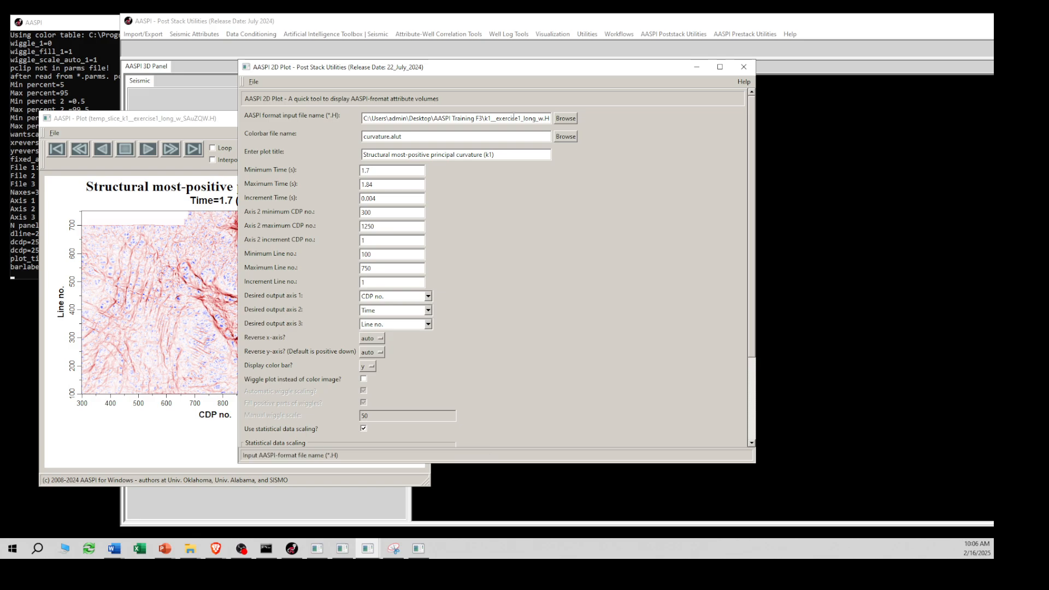
Load k2__exercise1_long_w.H from the AASPI Training F3 folder as the 2D plot's input file.
{"action": "left_click", "coordinate": [566, 118]}
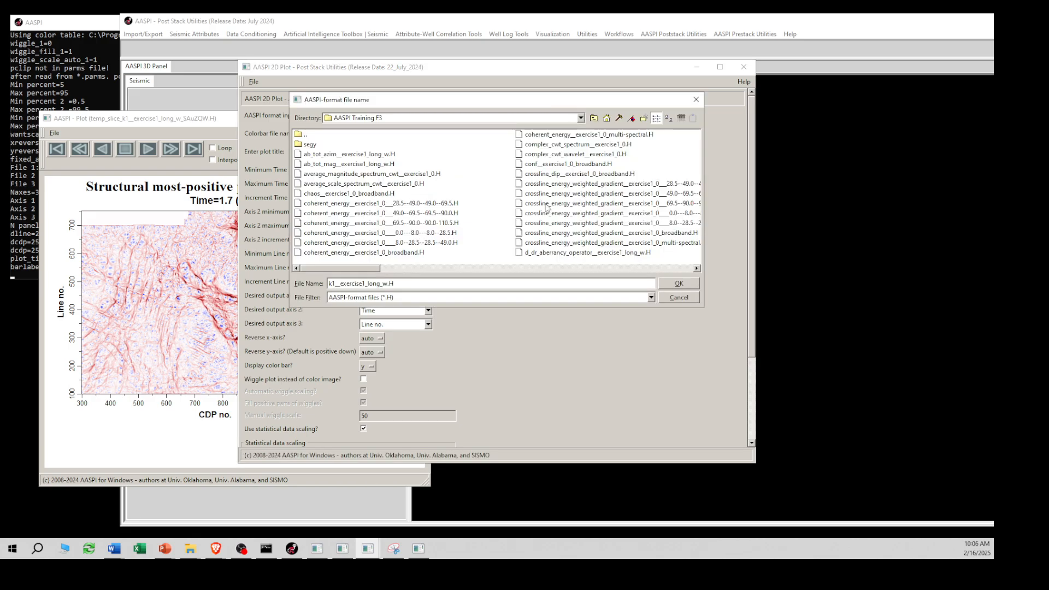
{"action": "left_click_drag", "start_coordinate": [353, 269], "coordinate": [519, 279]}
{"action": "left_click", "coordinate": [596, 154]}
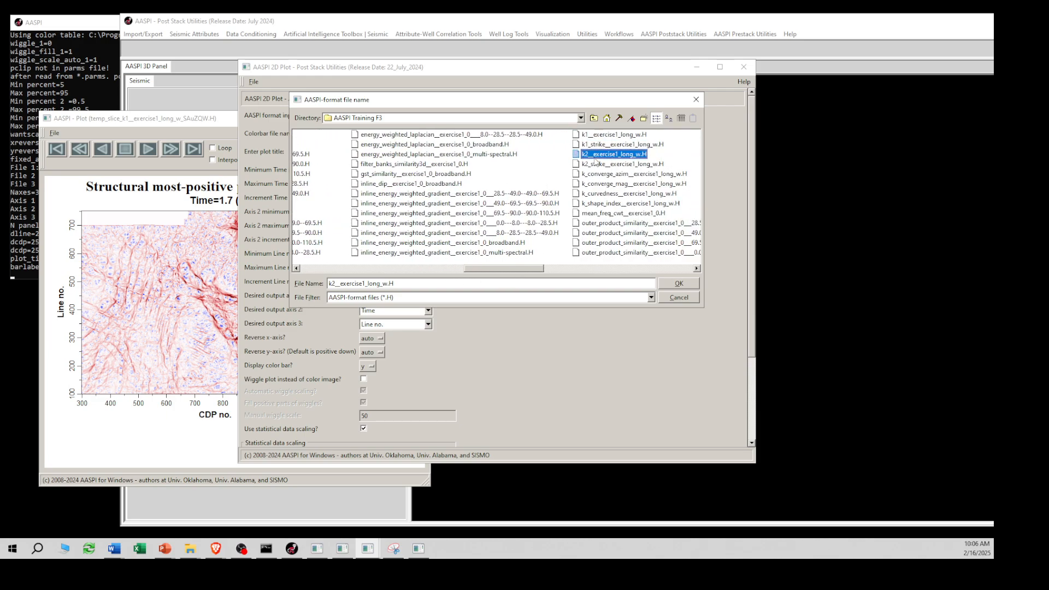
{"action": "left_click", "coordinate": [667, 285]}
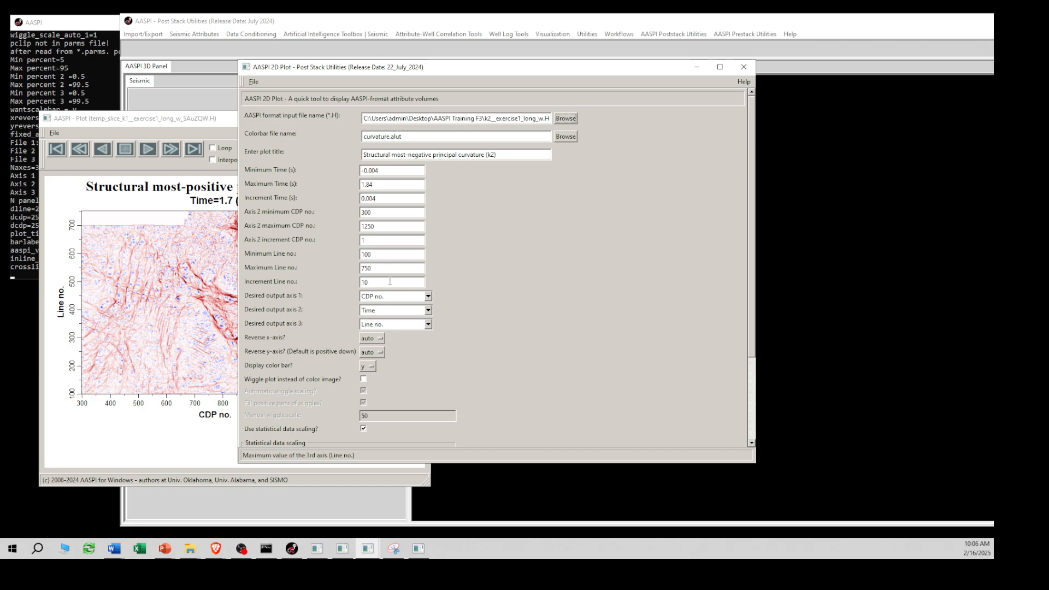
Set the k2 plot's minimum time to 1.7 s and keep CDP no. as desired output axis 1.
{"action": "left_click_drag", "start_coordinate": [397, 170], "coordinate": [333, 172]}
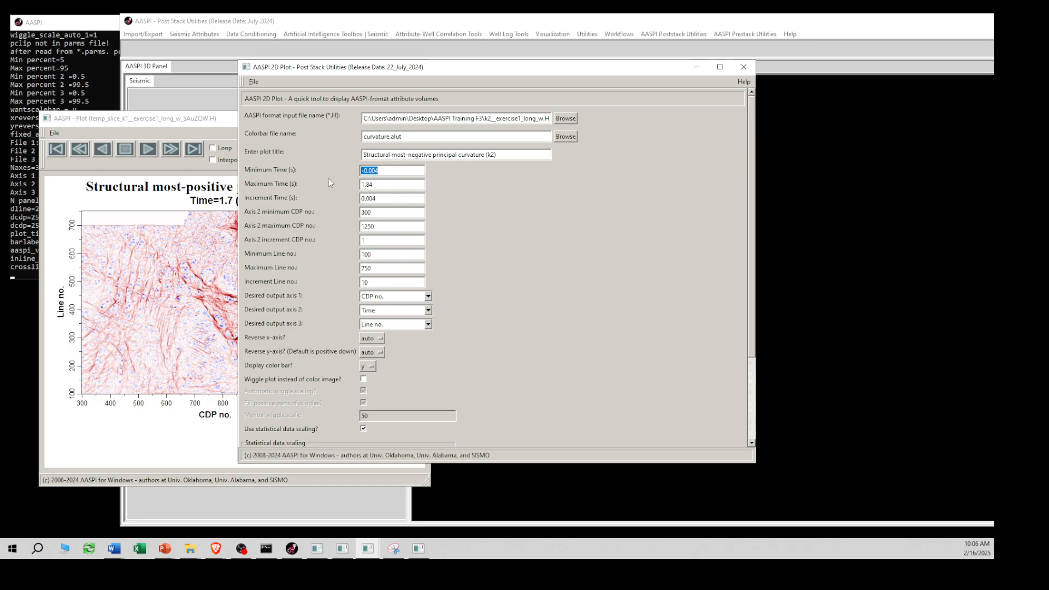
{"action": "type", "text": "1.7"}
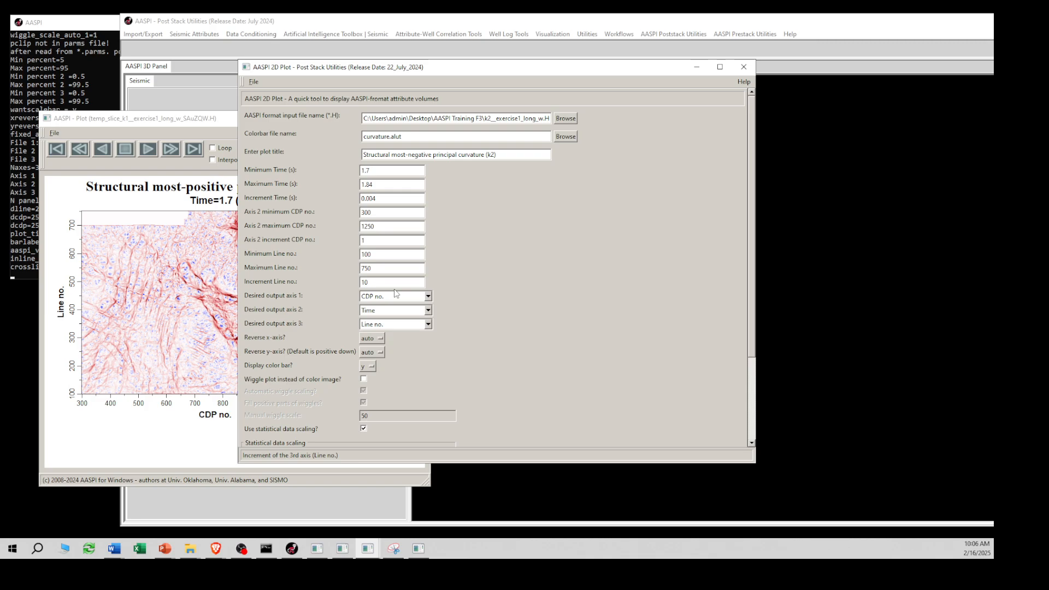
{"action": "left_click", "coordinate": [429, 296]}
{"action": "left_click", "coordinate": [396, 318]}
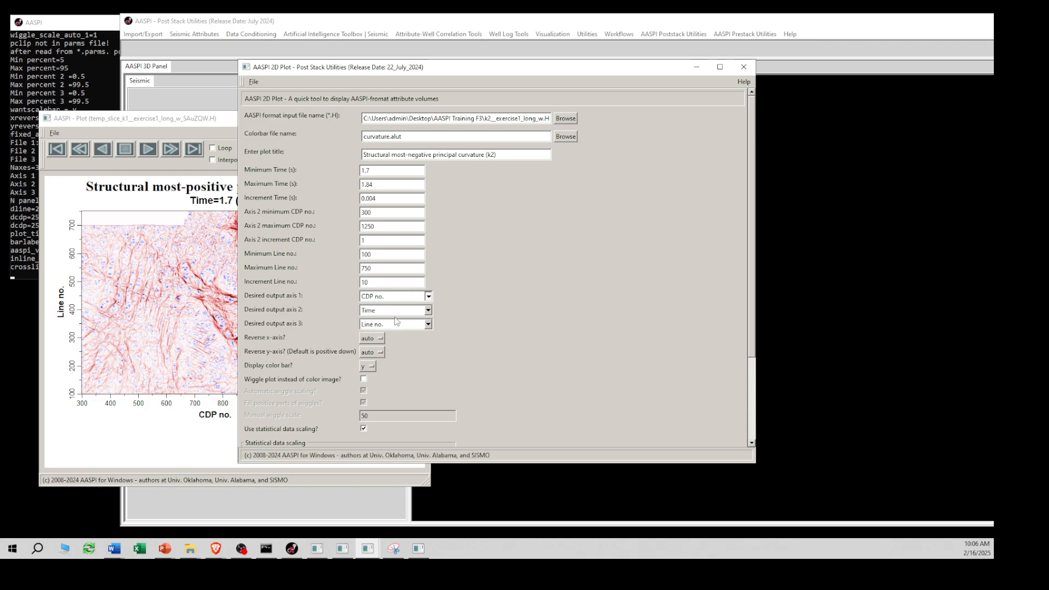
Set the k2 plot's line number increment to 1 and execute the 2D plot.
{"action": "key", "text": "BackSpace"}
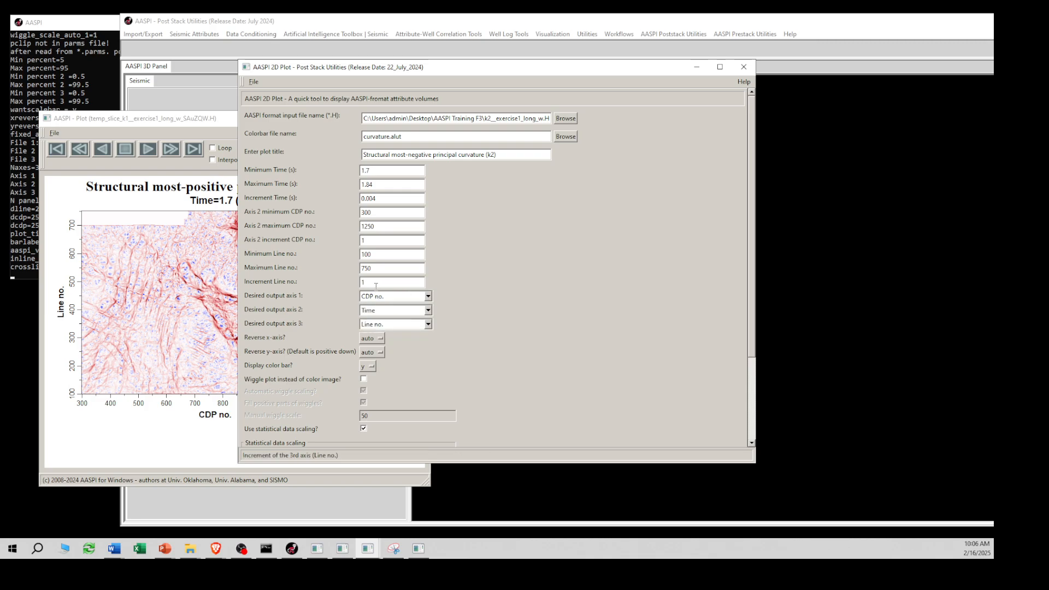
{"action": "left_click_drag", "start_coordinate": [752, 336], "coordinate": [738, 445]}
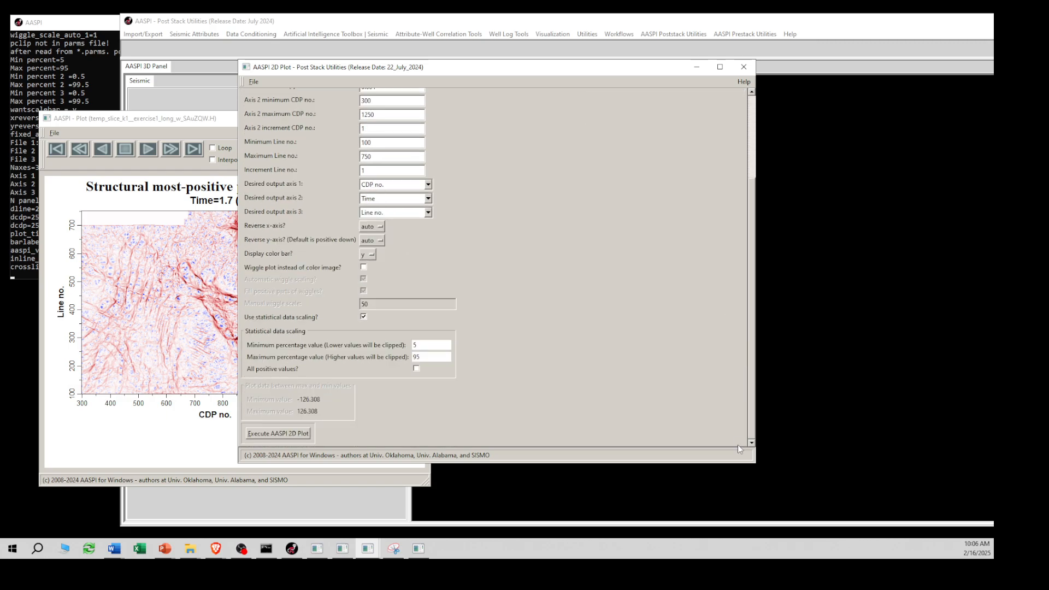
{"action": "left_click", "coordinate": [293, 436]}
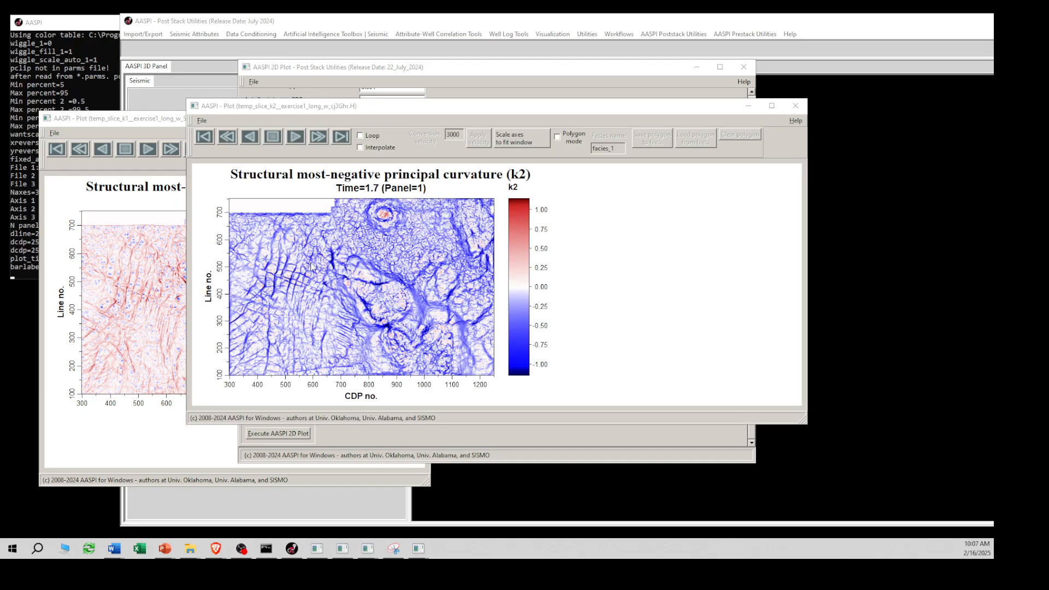
Narrow the k2 plot window and place it beside the k1 plot so both time slices can be compared.
{"action": "left_click_drag", "start_coordinate": [184, 428], "coordinate": [425, 478]}
{"action": "left_click", "coordinate": [130, 432]}
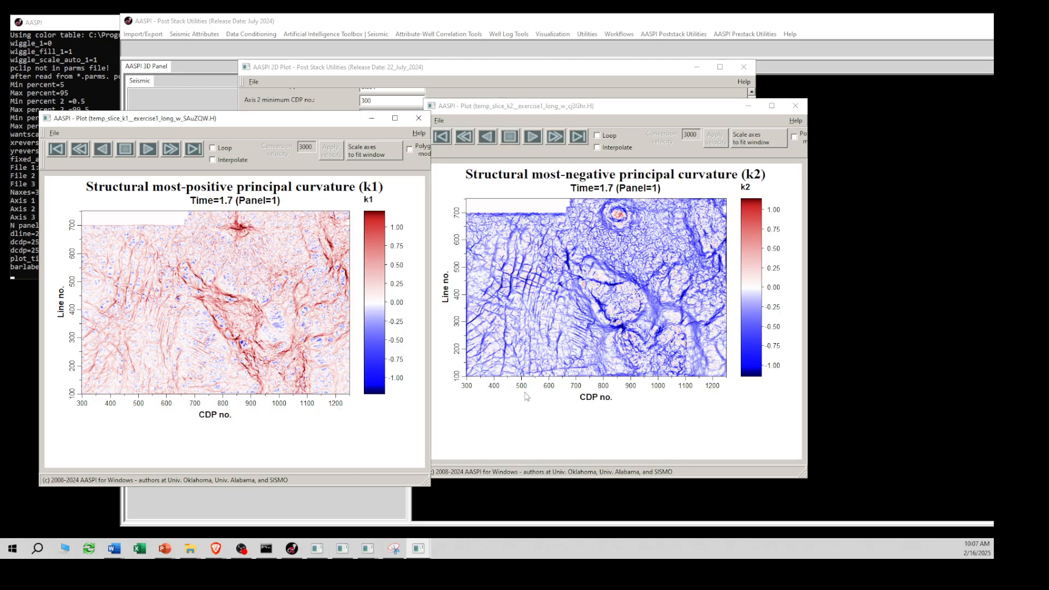
{"action": "left_click_drag", "start_coordinate": [531, 112], "coordinate": [545, 118]}
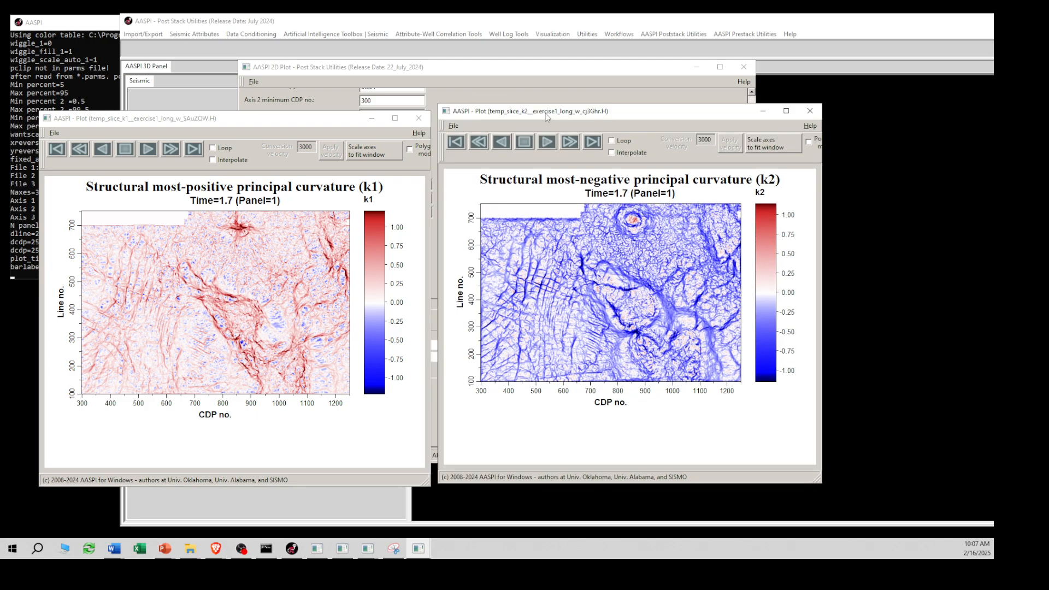